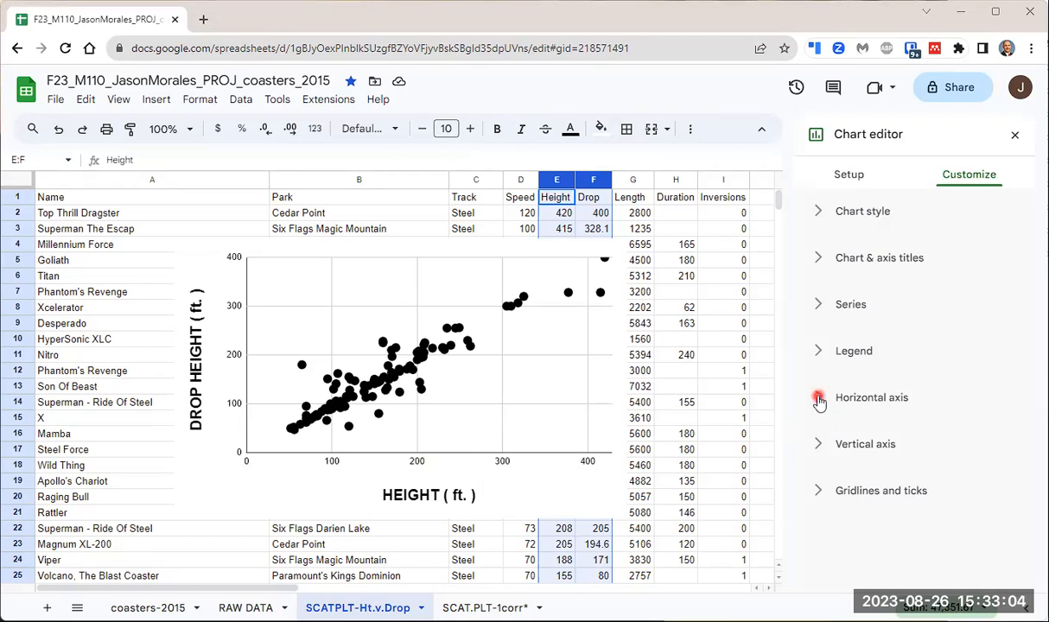
Step: Format the chart's horizontal axis labels with font size 18, bold and black text
left_click(819, 400)
left_click_drag(1027, 266, 1038, 358)
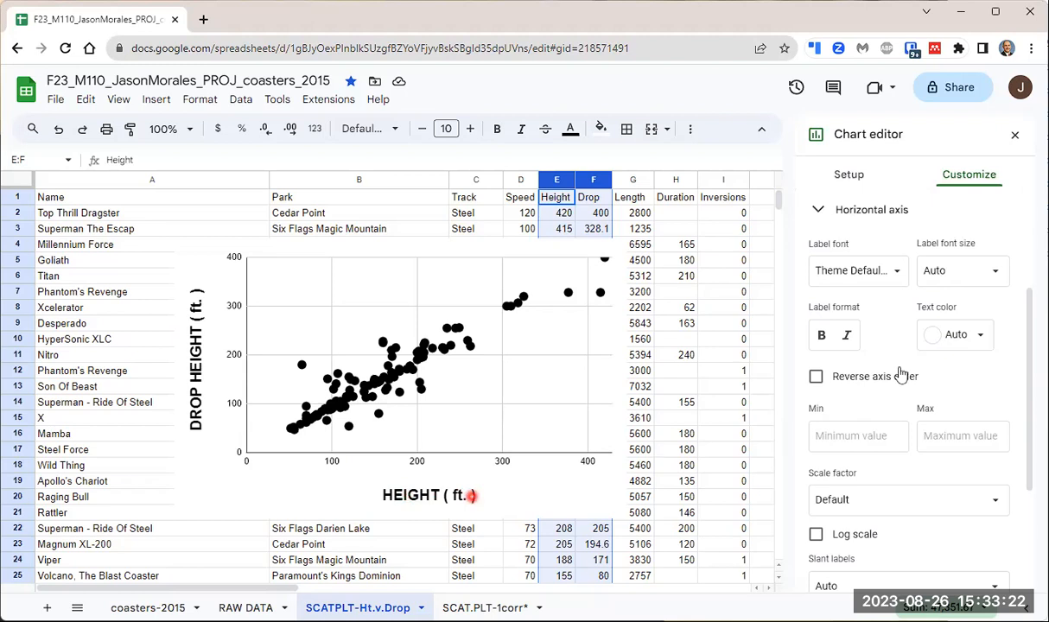
left_click(998, 273)
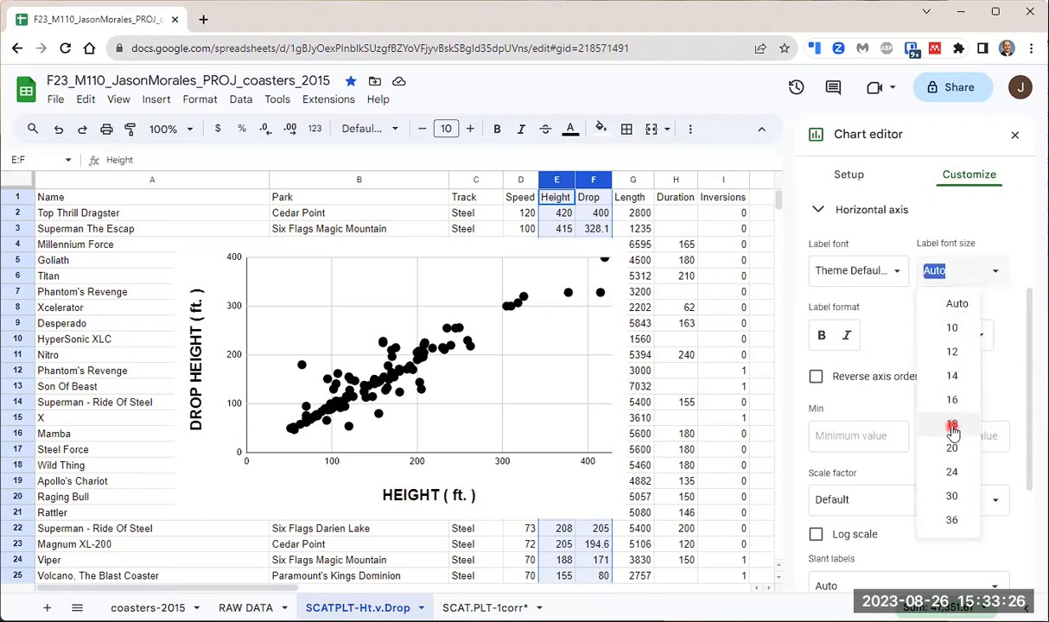
left_click(952, 427)
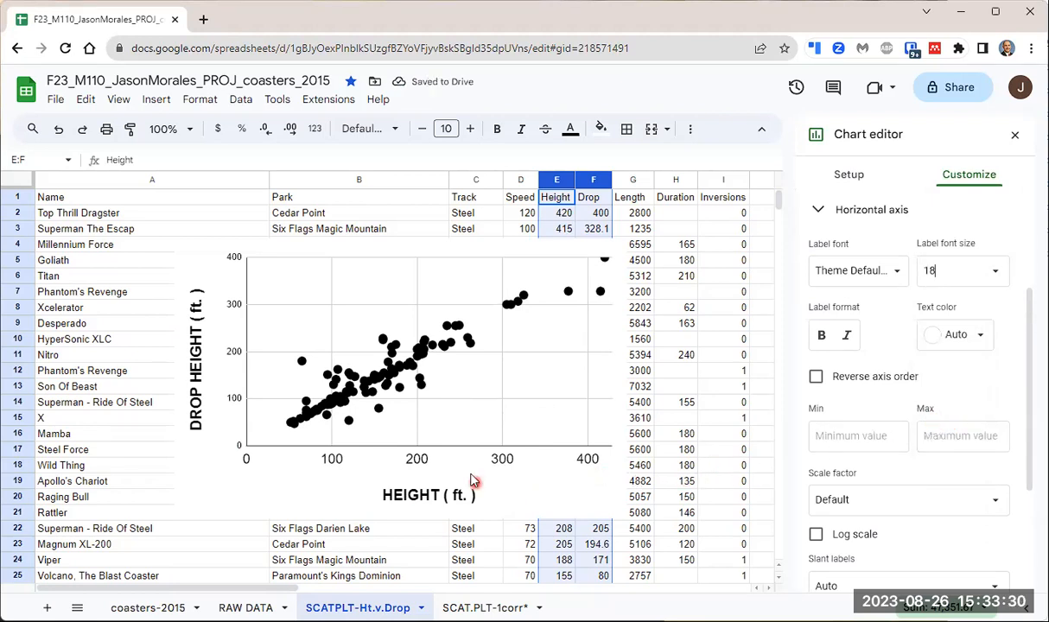
left_click(822, 337)
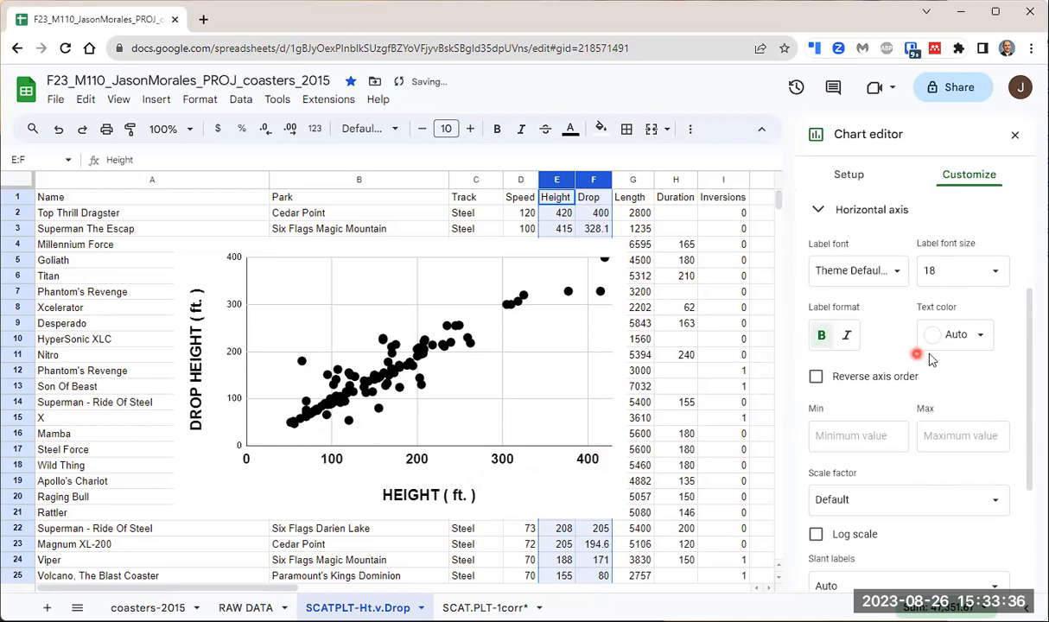
left_click(979, 336)
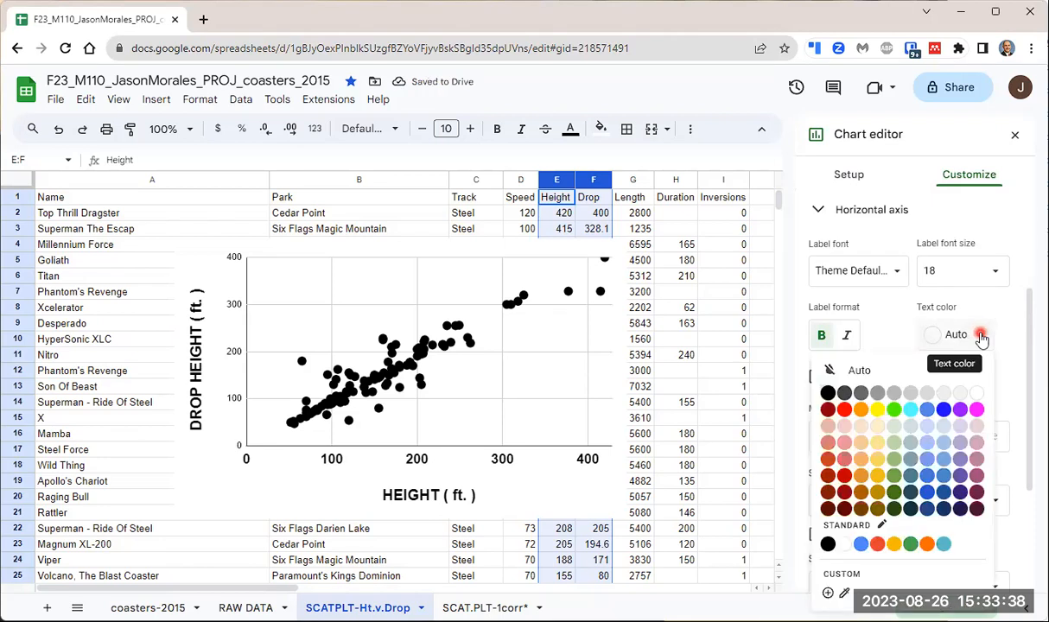
left_click(827, 394)
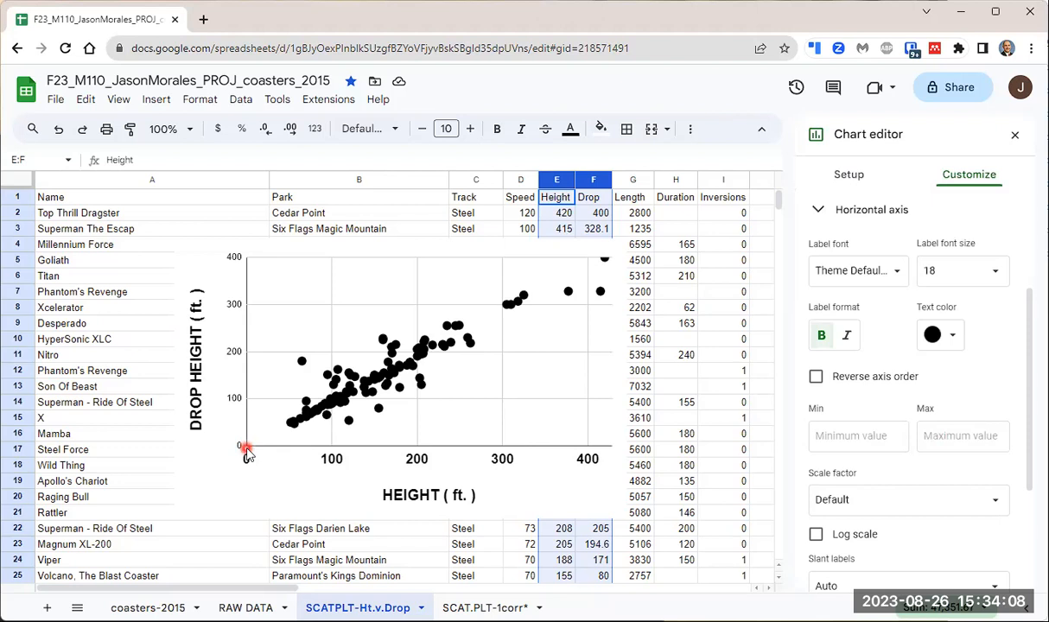
Step: Set the horizontal axis range from 0 to 450 and disallow bounds from hiding data
left_click(827, 437)
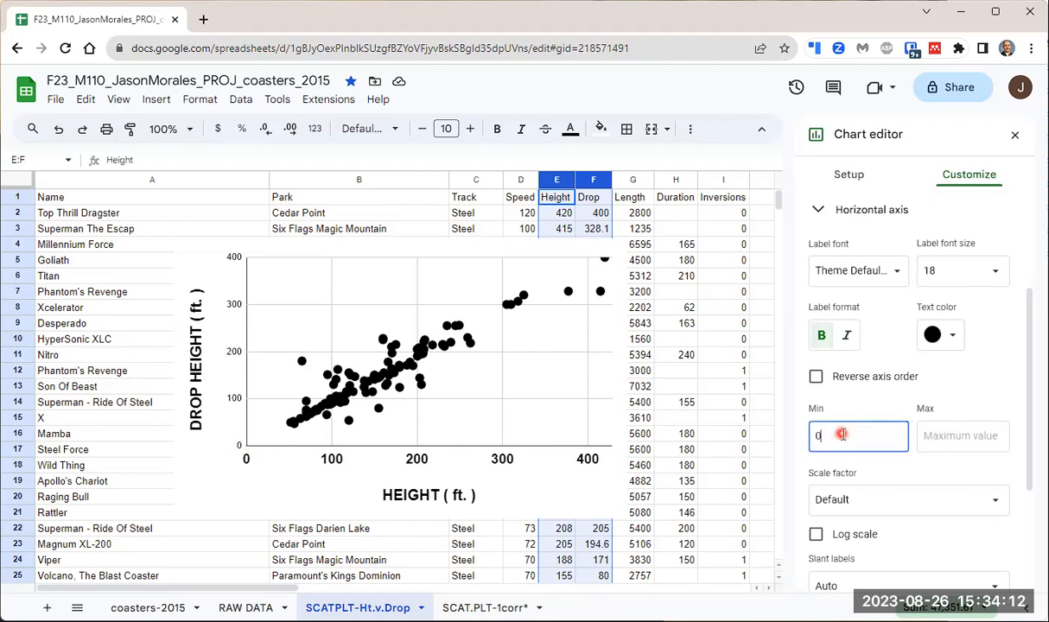
left_click(932, 438)
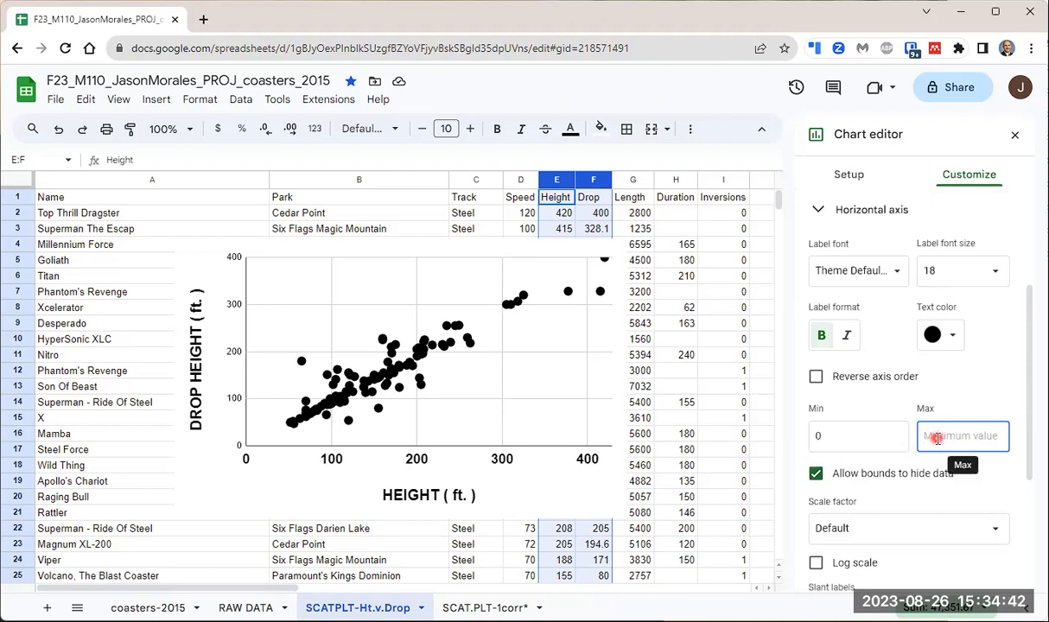
type("450")
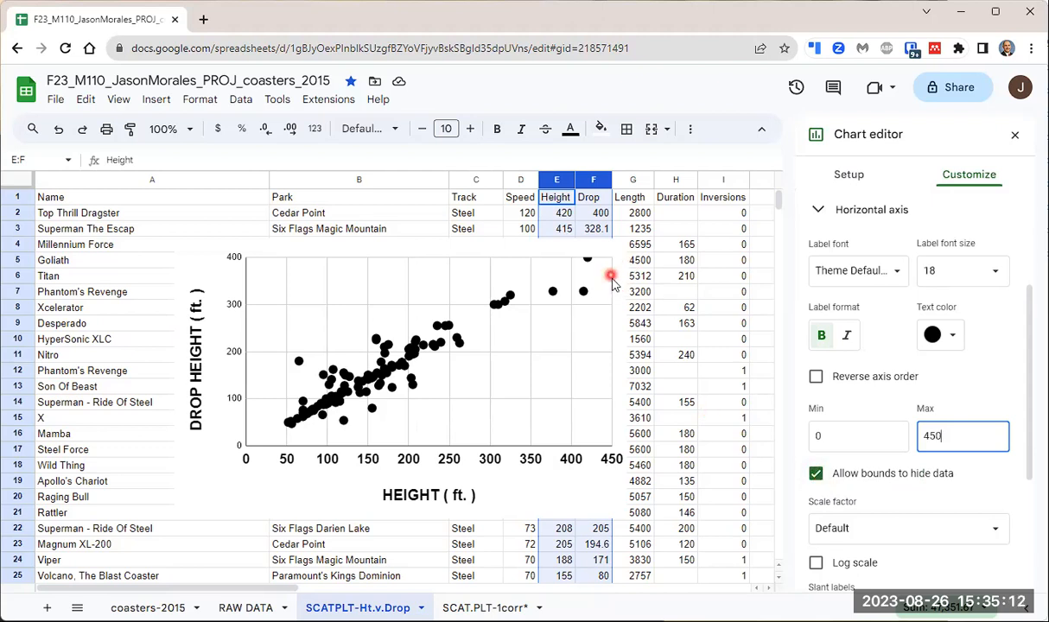
left_click(816, 474)
Step: Choose the Default scale factor for the horizontal axis and collapse the horizontal axis settings
left_click_drag(1031, 331, 1036, 393)
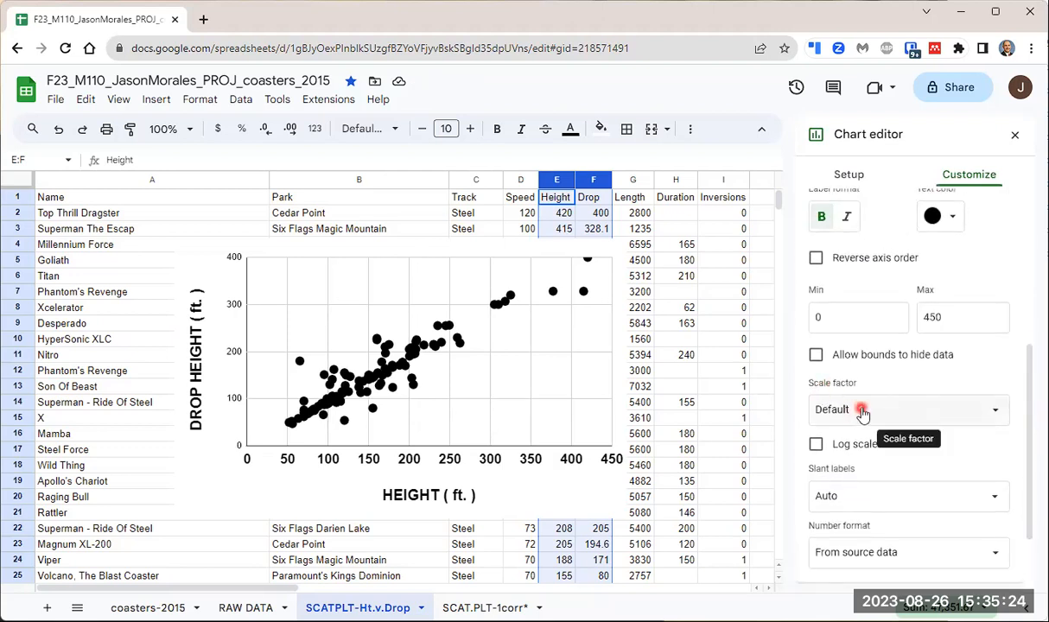
left_click(861, 411)
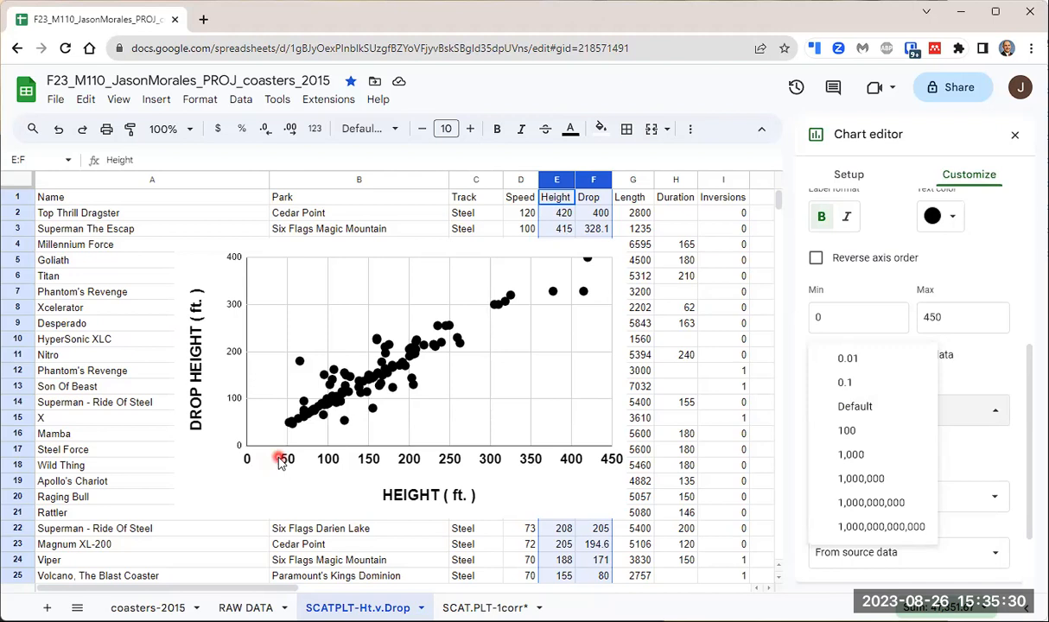
left_click(878, 407)
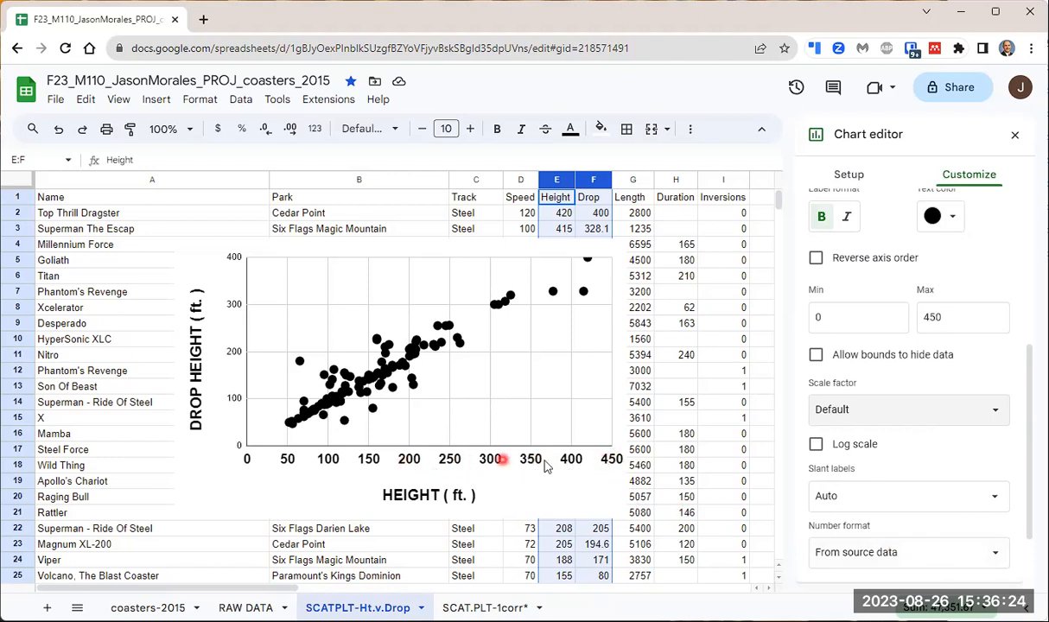
left_click_drag(1029, 490, 1040, 424)
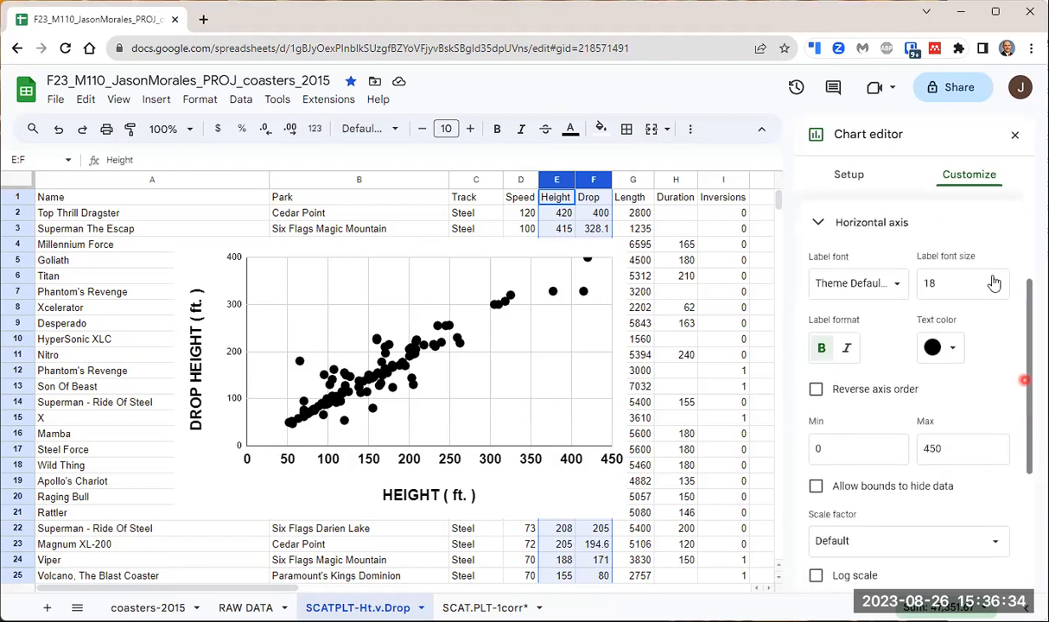
left_click(819, 225)
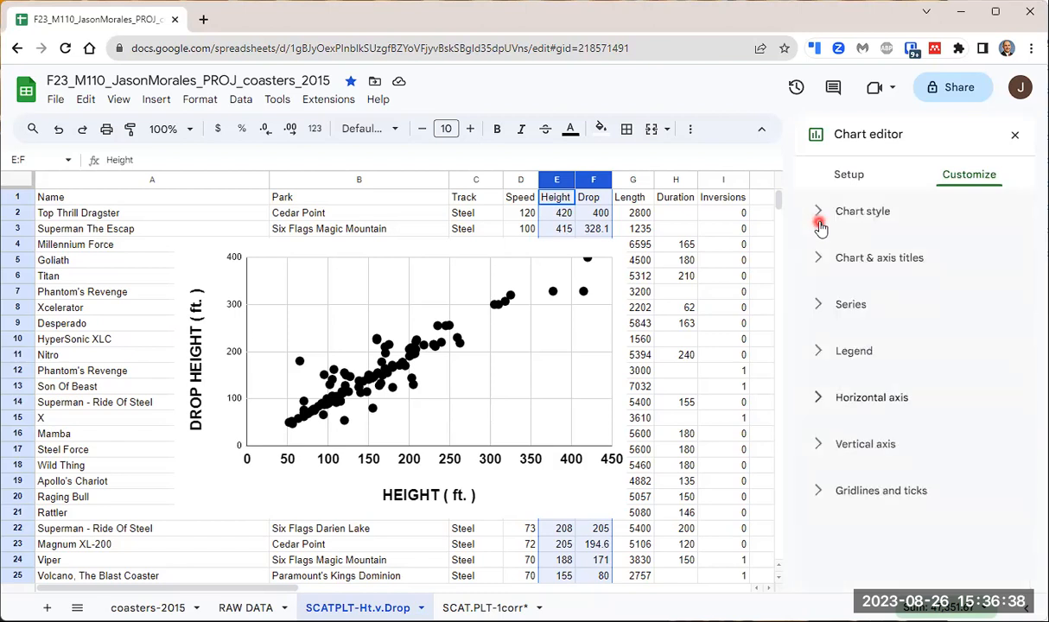
Step: Format the vertical axis labels with font size 18, bold and black text, and show the vertical axis line
left_click(817, 446)
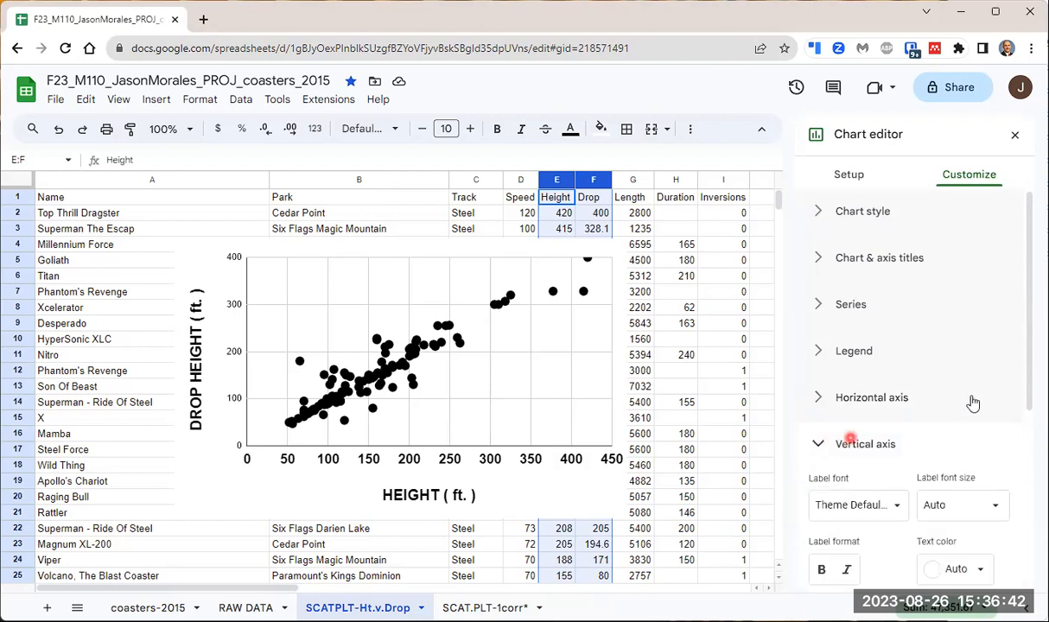
left_click_drag(1023, 302, 1033, 431)
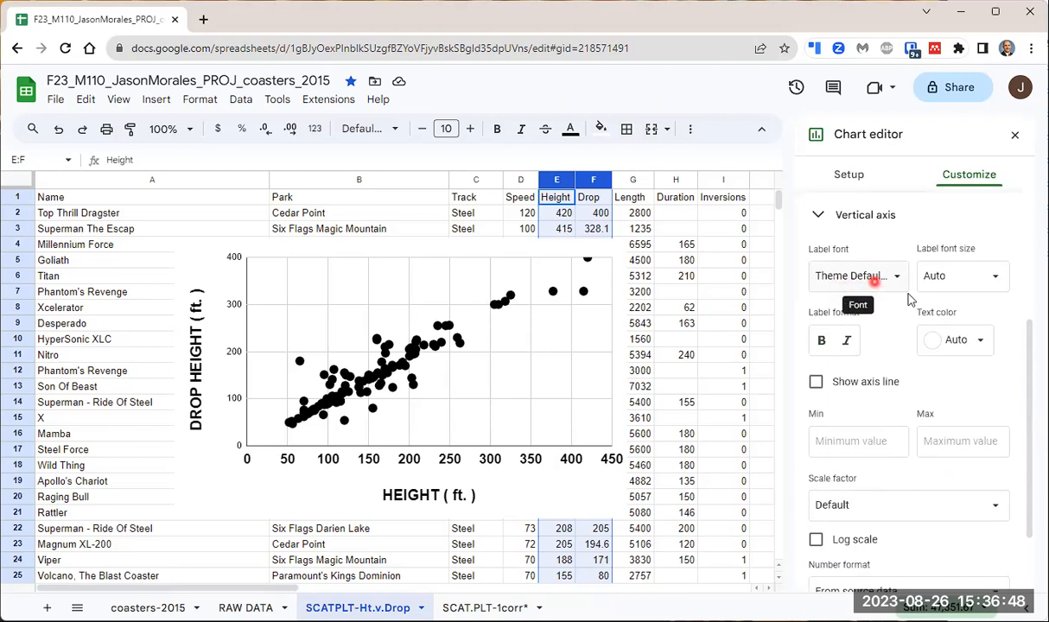
left_click(994, 286)
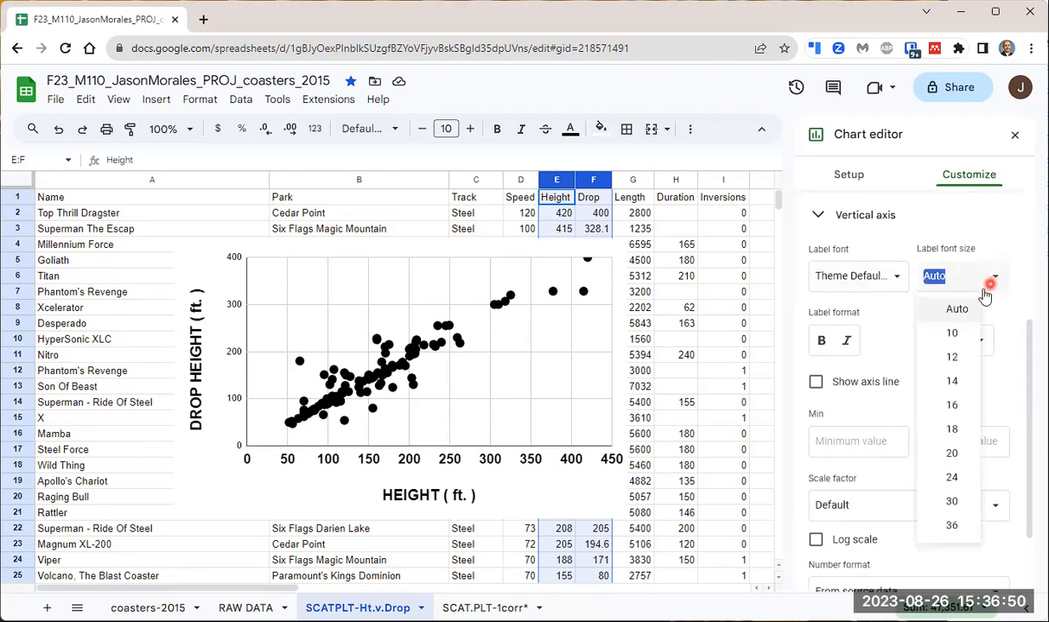
left_click(953, 429)
left_click(821, 343)
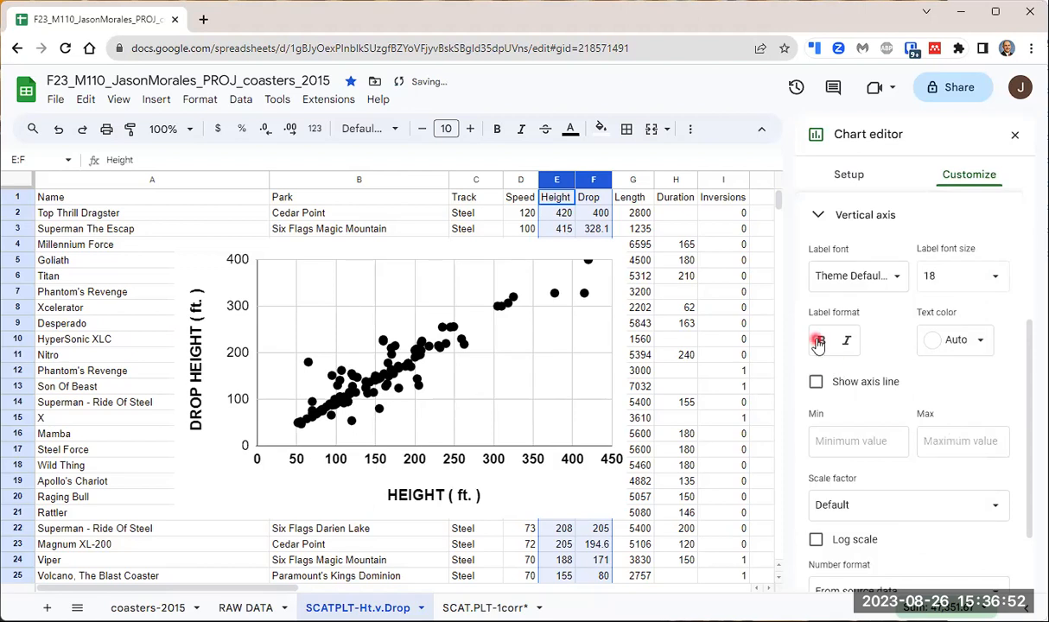
left_click(979, 340)
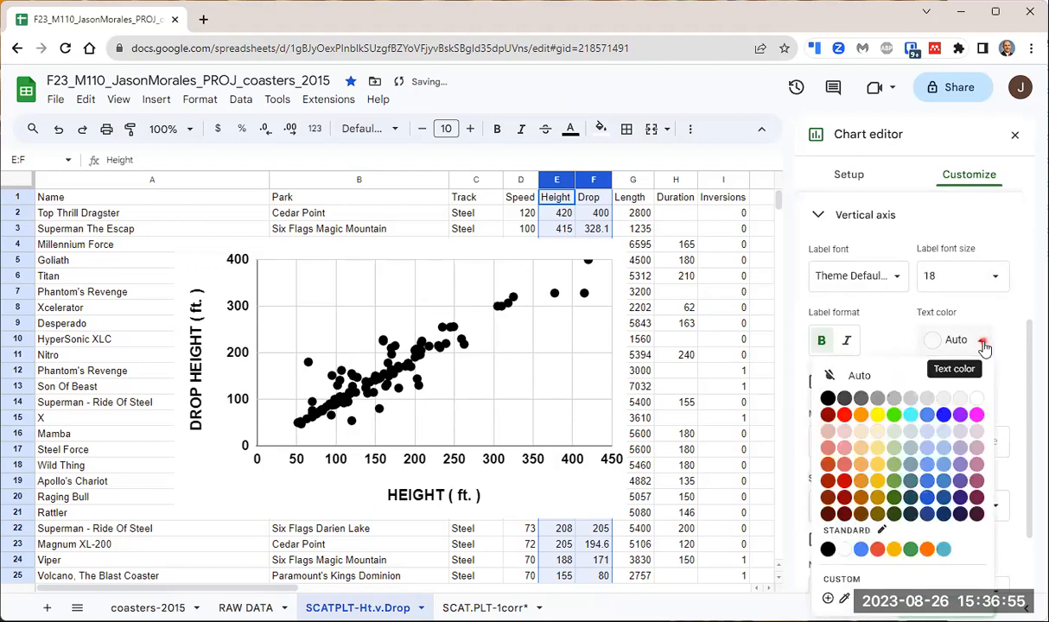
left_click(828, 399)
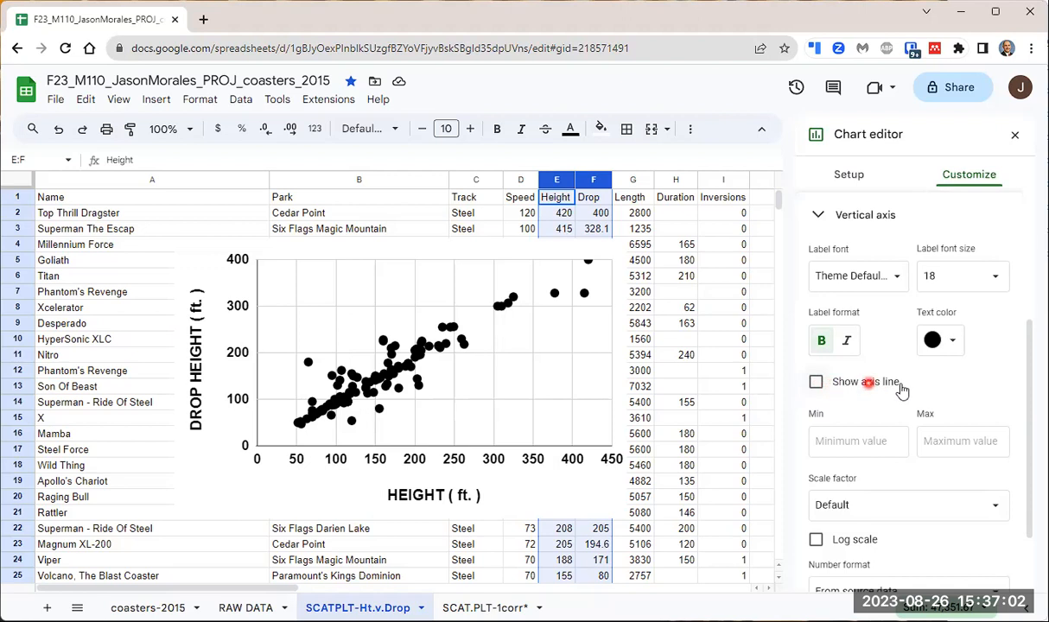
left_click(817, 382)
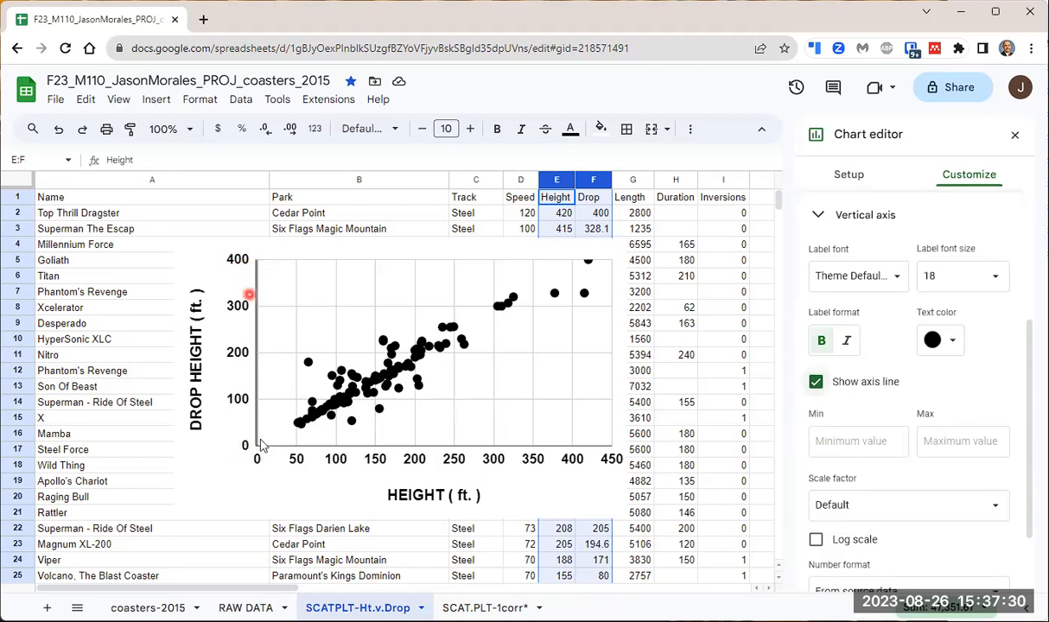
Step: Set the vertical axis range from 0 to 450 and disallow bounds from hiding data
left_click(828, 445)
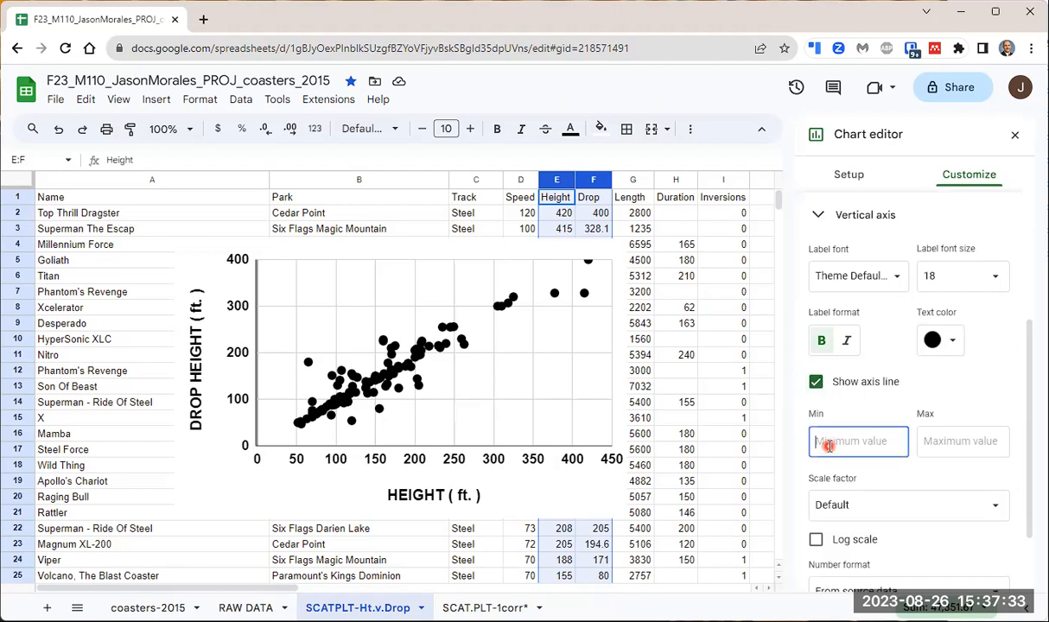
left_click(984, 443)
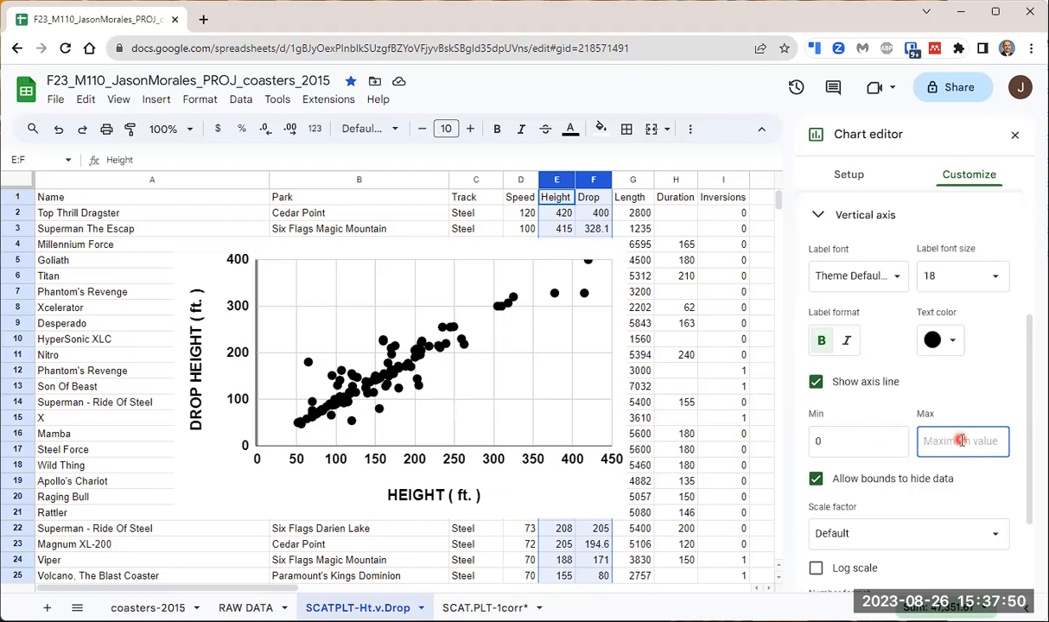
left_click(878, 444)
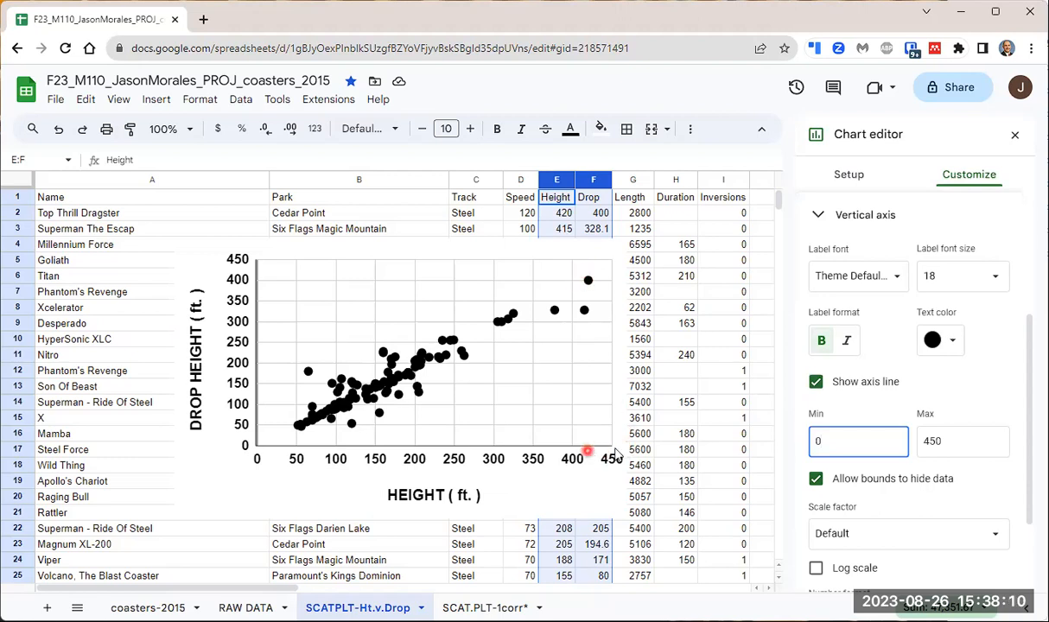
left_click(596, 274)
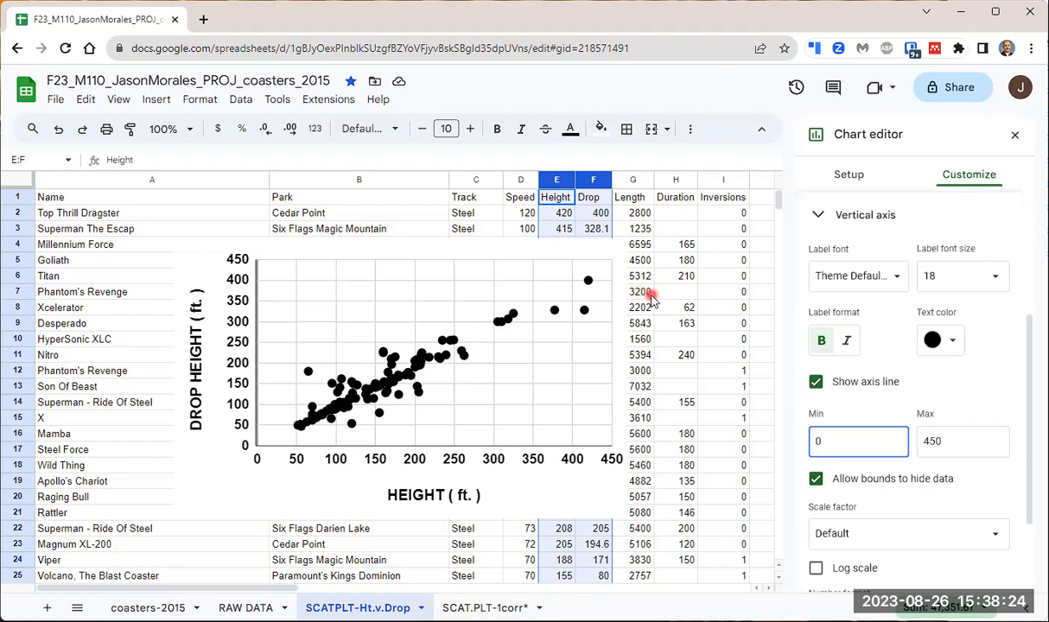
left_click(816, 482)
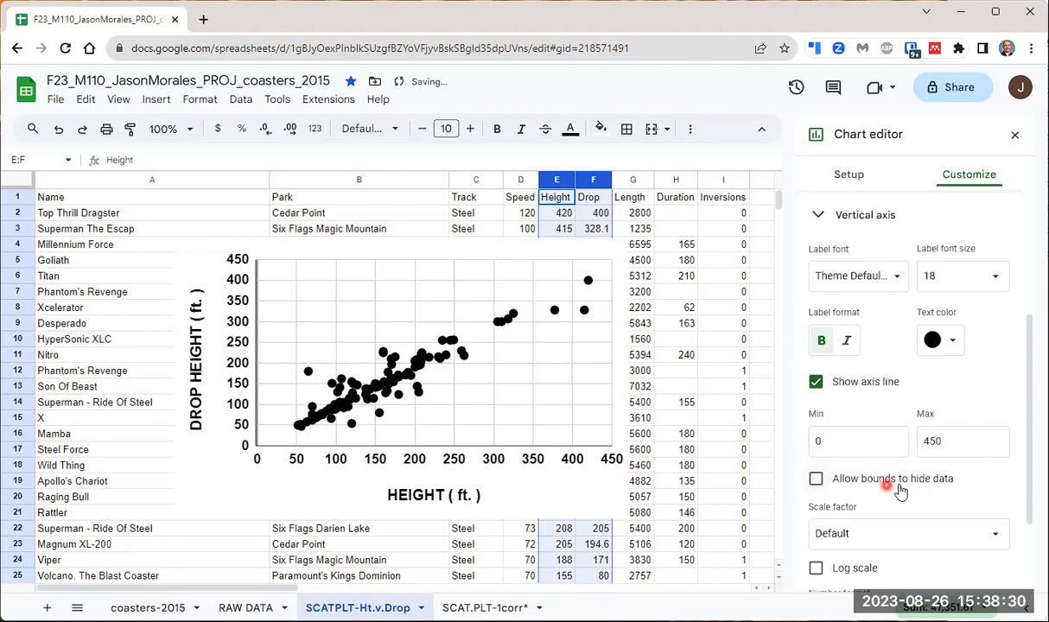
scroll(905, 479, "down", 2)
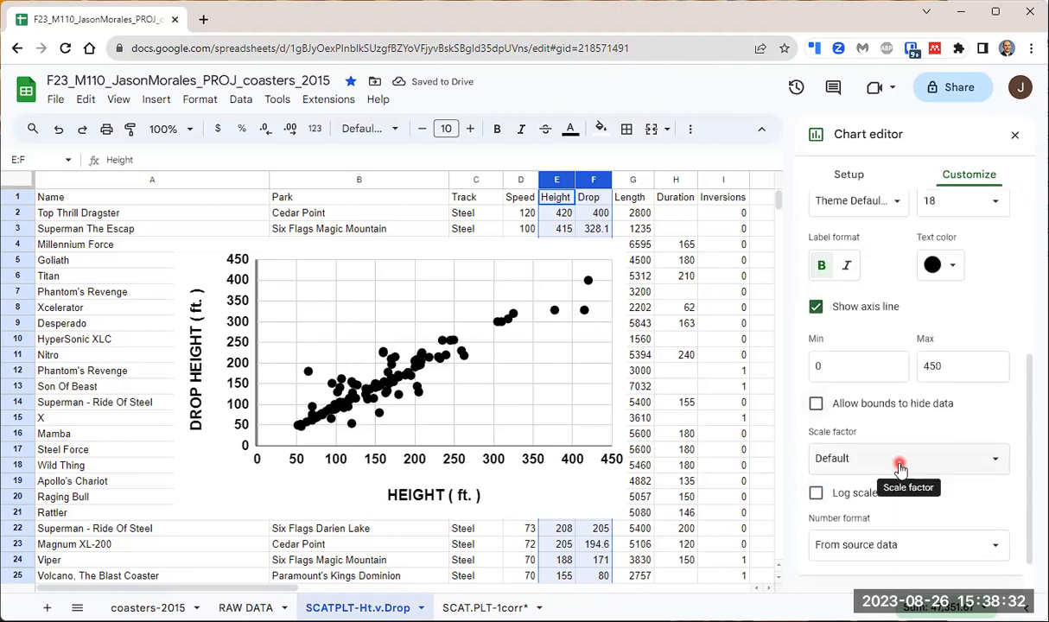
scroll(901, 463, "down", 1)
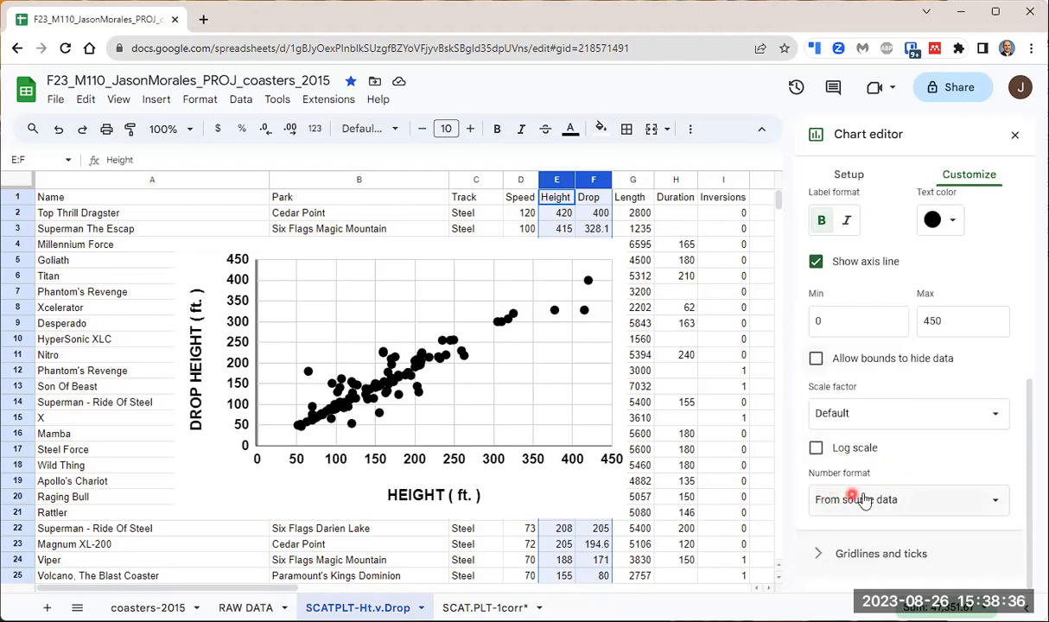
left_click_drag(1027, 475, 1037, 408)
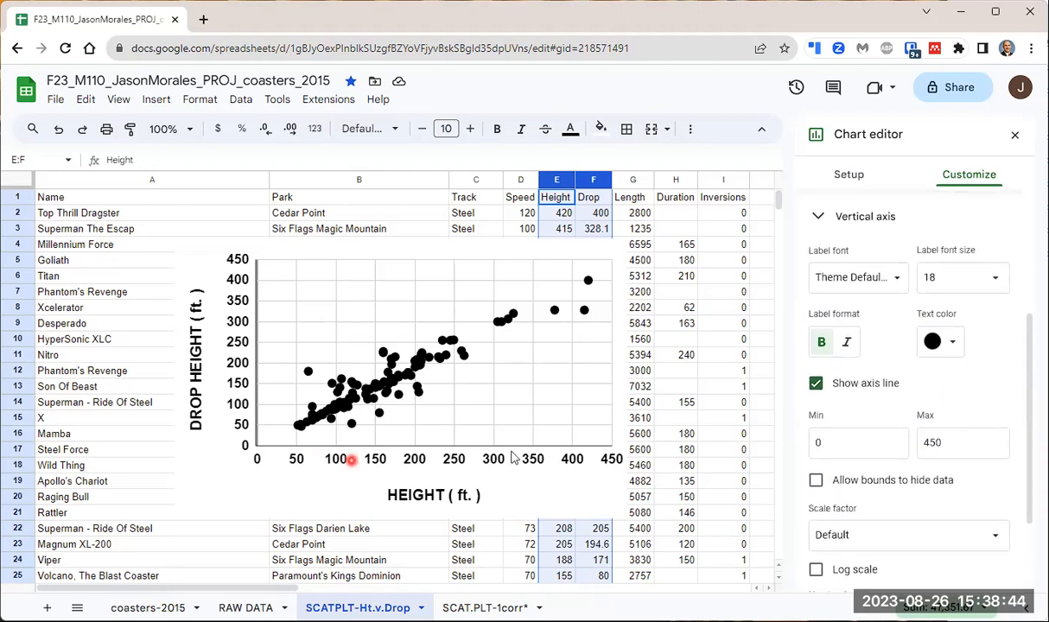